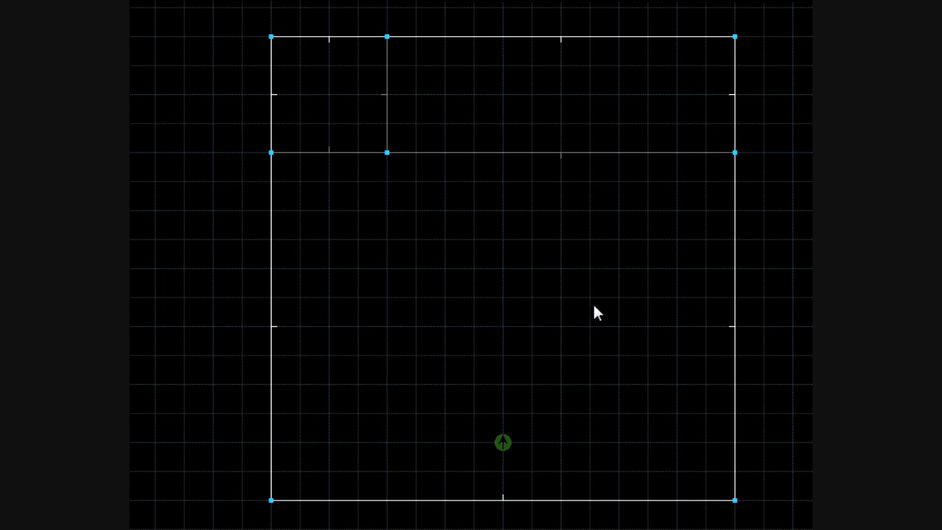
Switch the map with its corner, strip and main sectors to 3D editing mode.
key("Right")
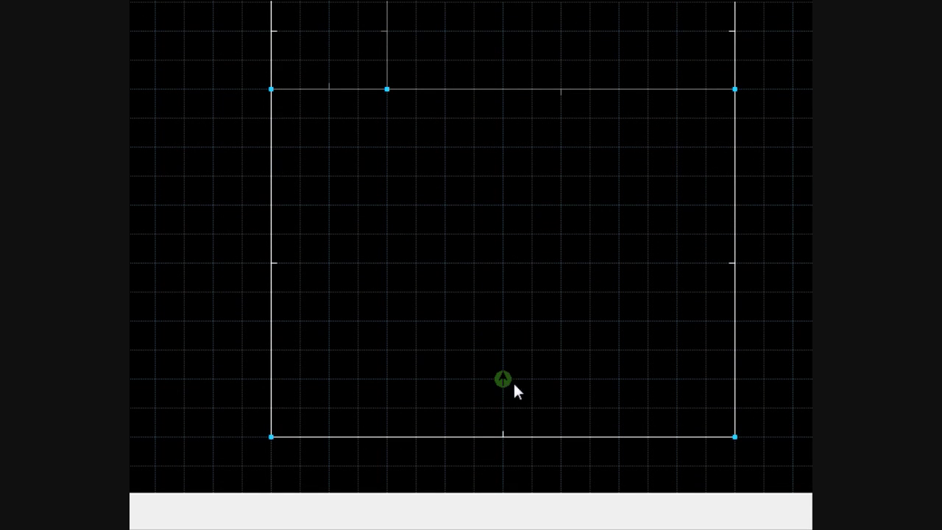
key("t")
key("s")
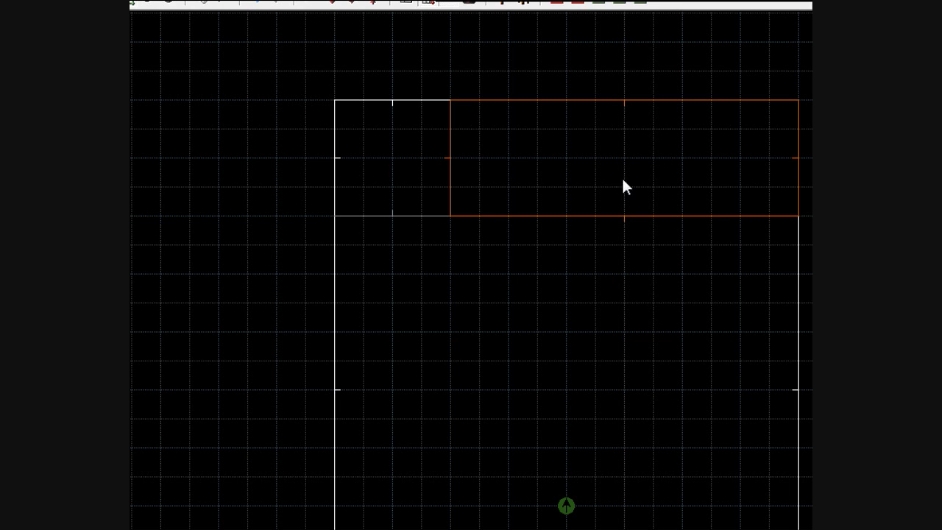
left_click(321, 51)
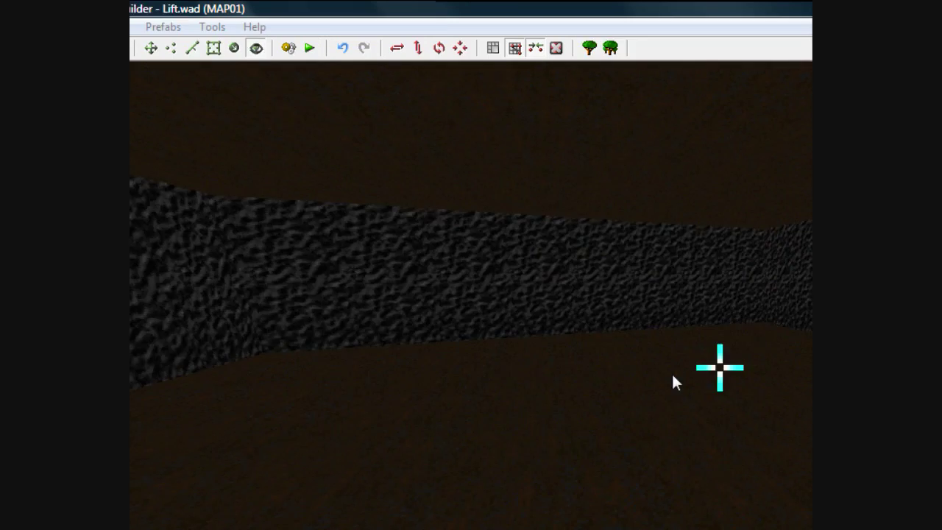
Raise the ceilings of all three sectors to a height of 176.
scroll(630, 179, "up", 6)
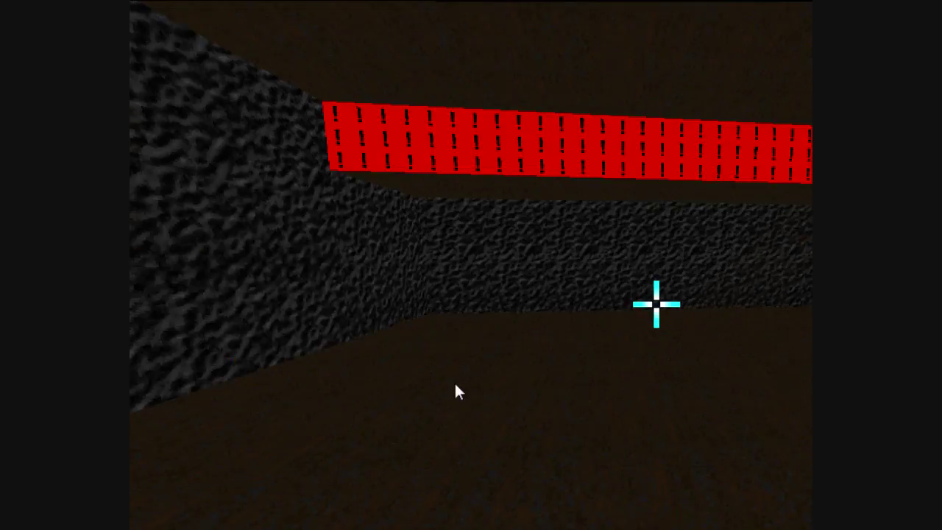
scroll(162, 220, "up", 5)
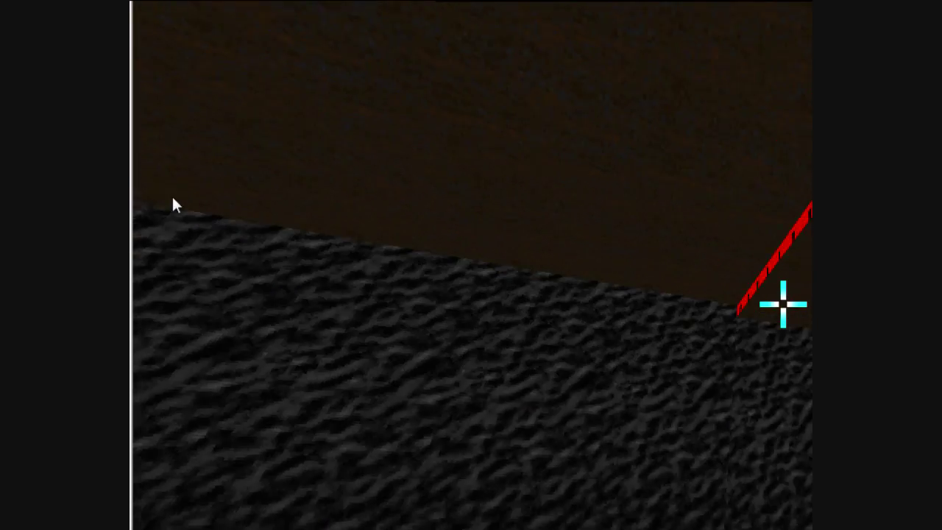
scroll(207, 182, "up", 2)
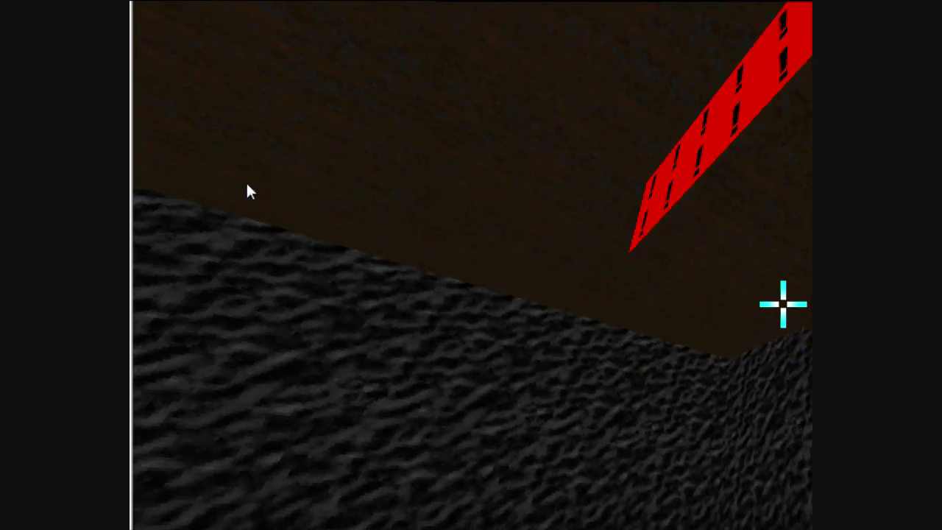
scroll(254, 186, "up", 5)
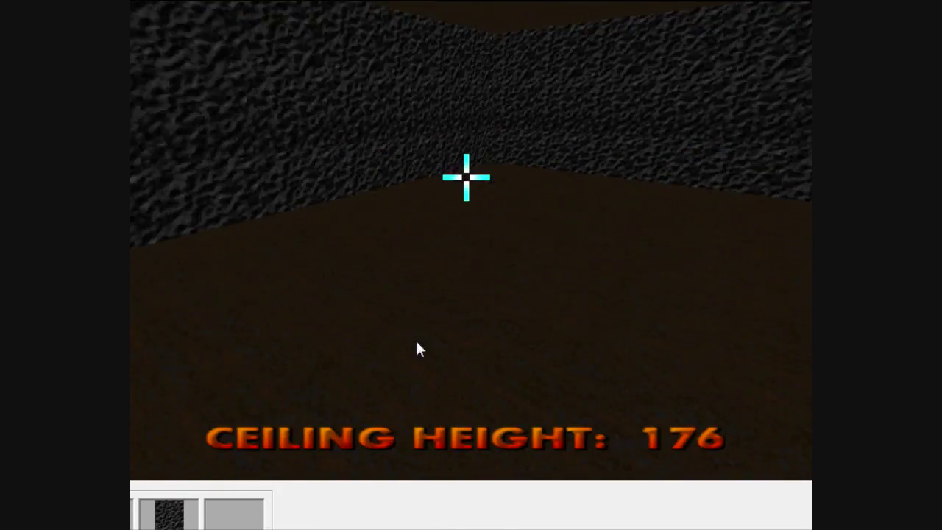
Raise the floor of the small corner sector to a height of 80.
scroll(230, 351, "up", 1)
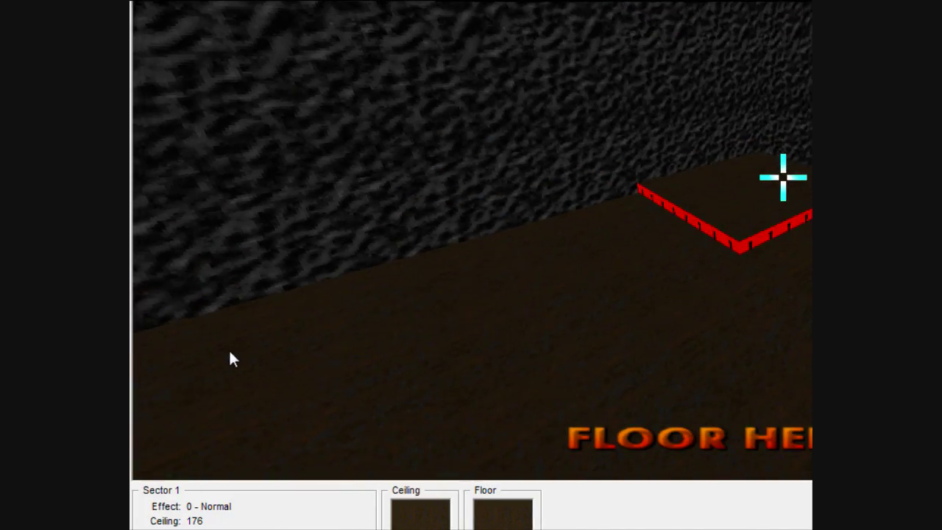
scroll(250, 346, "up", 2)
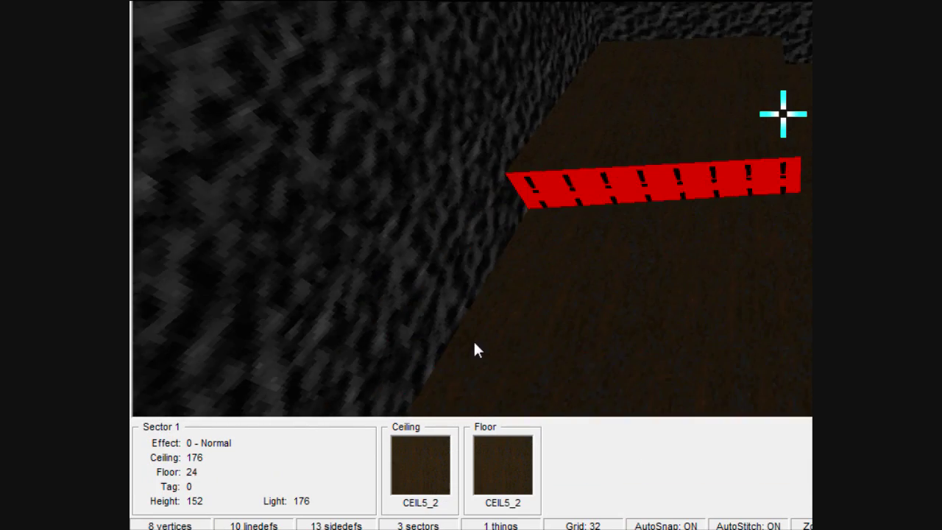
scroll(390, 309, "up", 3)
scroll(387, 259, "up", 4)
scroll(386, 258, "down", 1)
scroll(385, 257, "up", 1)
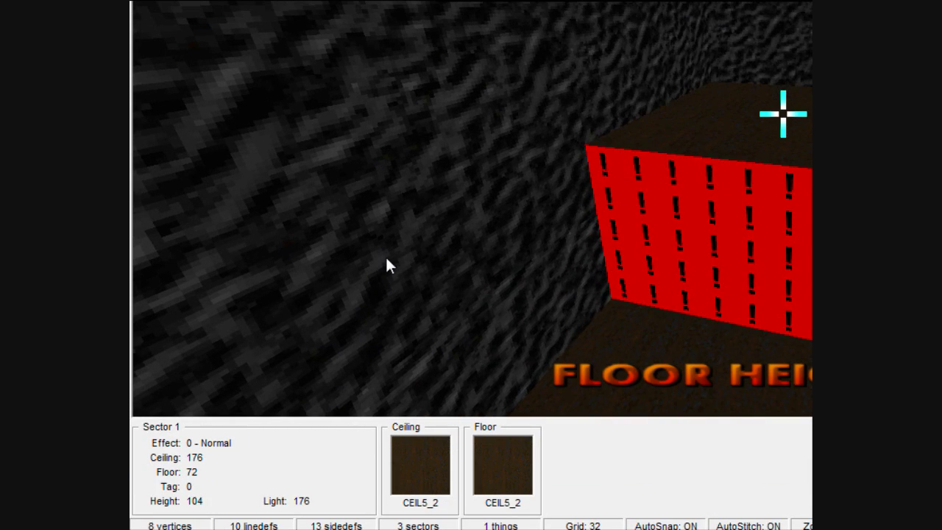
key("d")
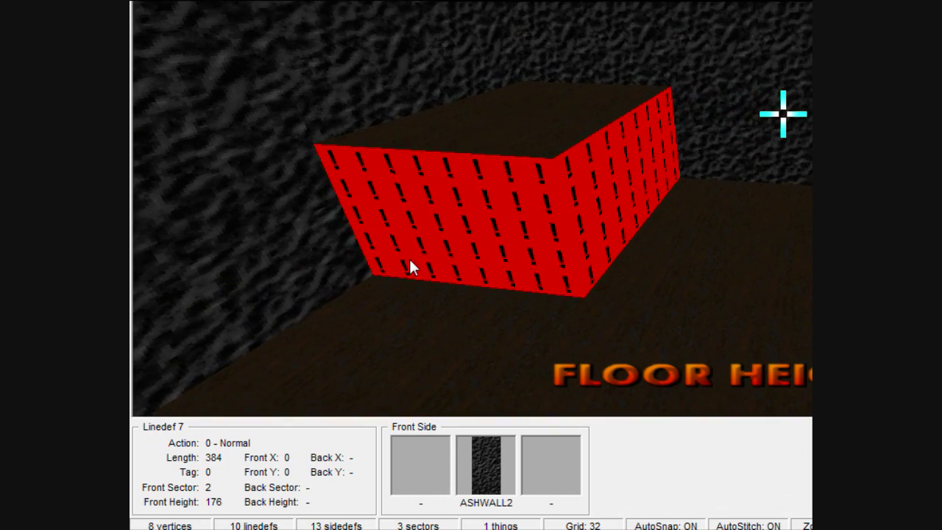
Raise the floor of the long sector beside the corner to 80, level with the corner sector.
key("e")
scroll(485, 318, "up", 4)
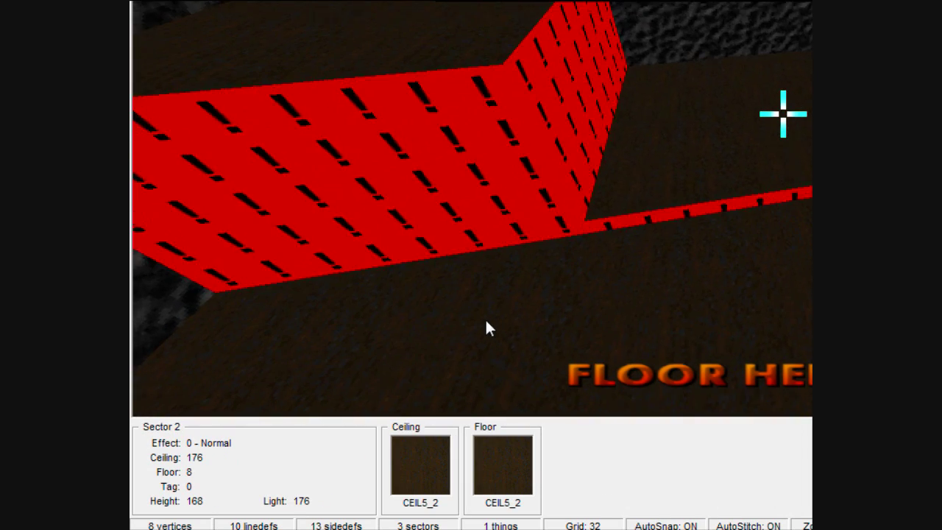
scroll(467, 300, "up", 5)
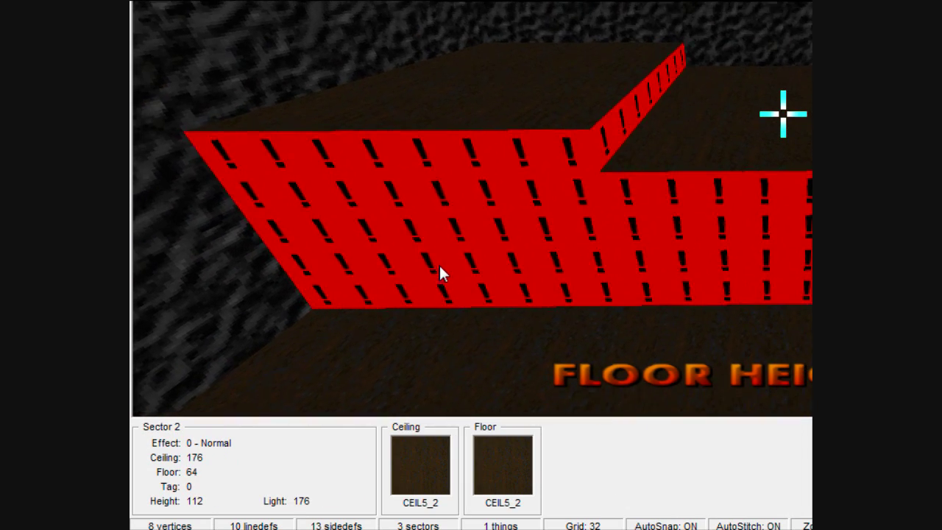
scroll(437, 262, "up", 1)
key("e")
key("d")
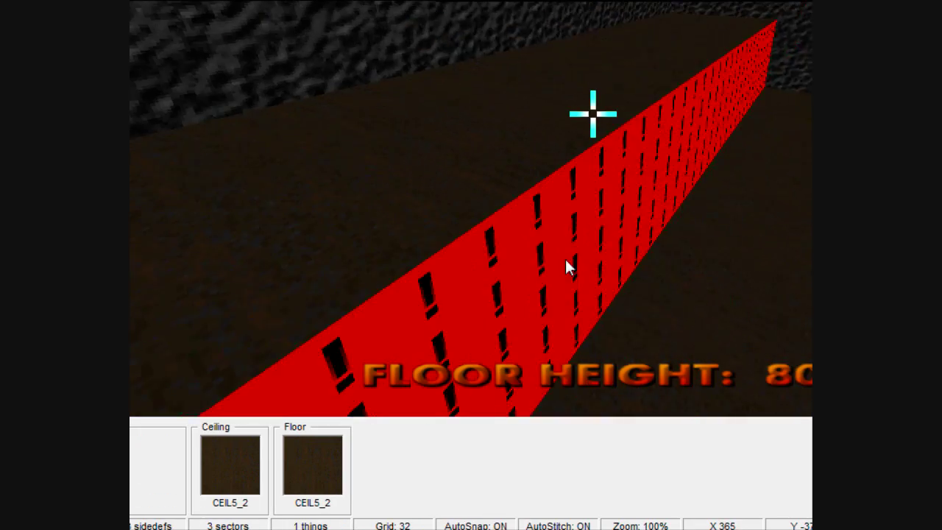
scroll(546, 244, "down", 1)
scroll(545, 243, "up", 1)
key("d")
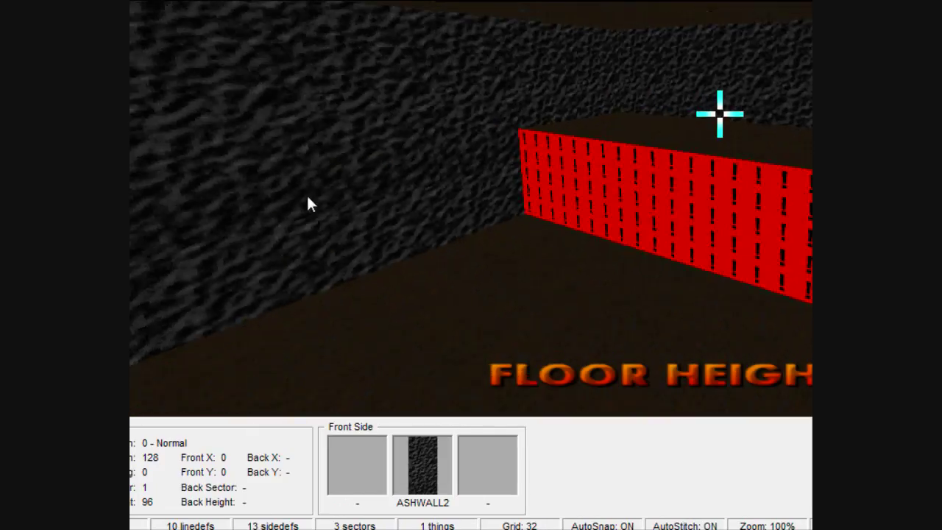
Apply the gray brick texture to the missing lower wall at the front of the corner sector.
key("e")
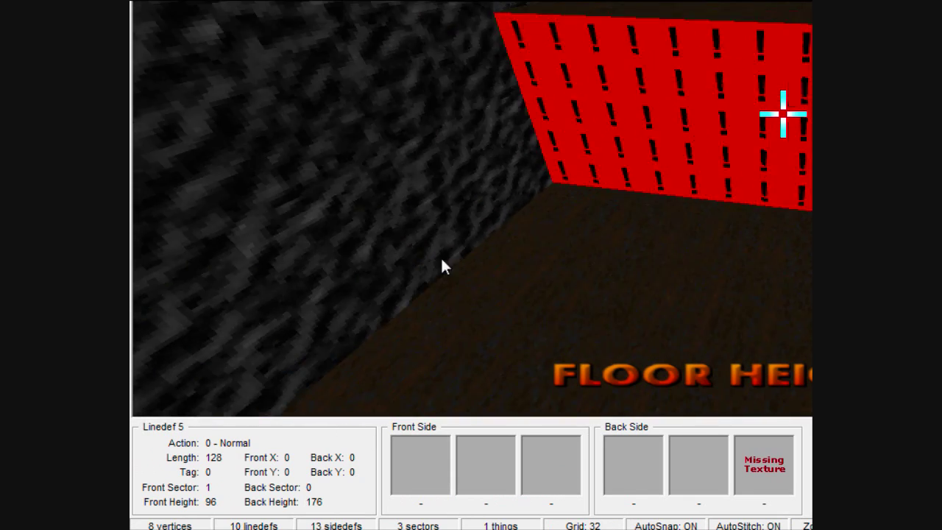
key("d")
key("e")
left_click(456, 190)
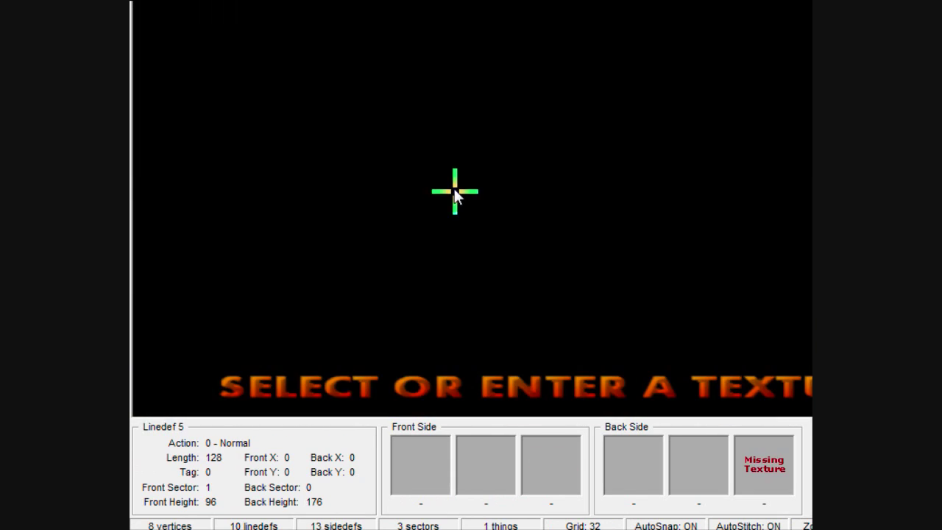
left_click(329, 145)
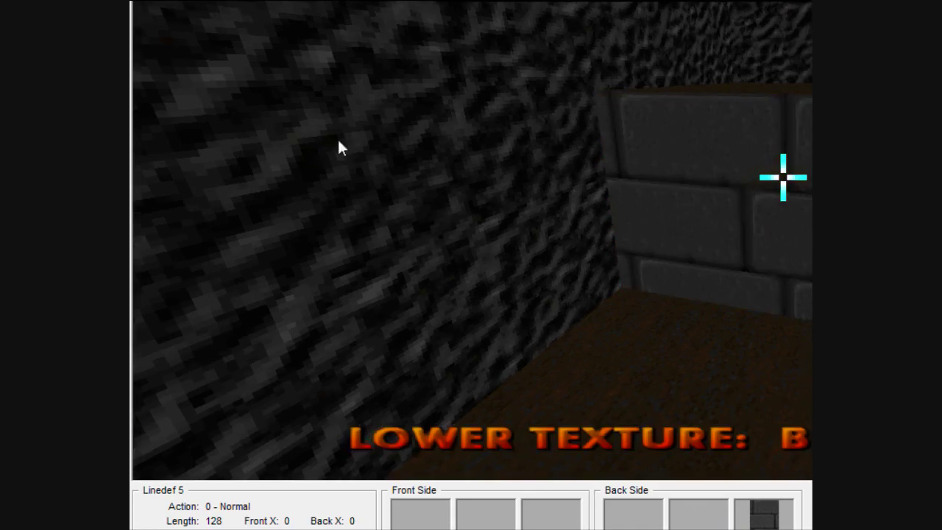
Give the long ledge's untextured front wall the same gray brick lower texture.
key("d")
left_click(409, 175)
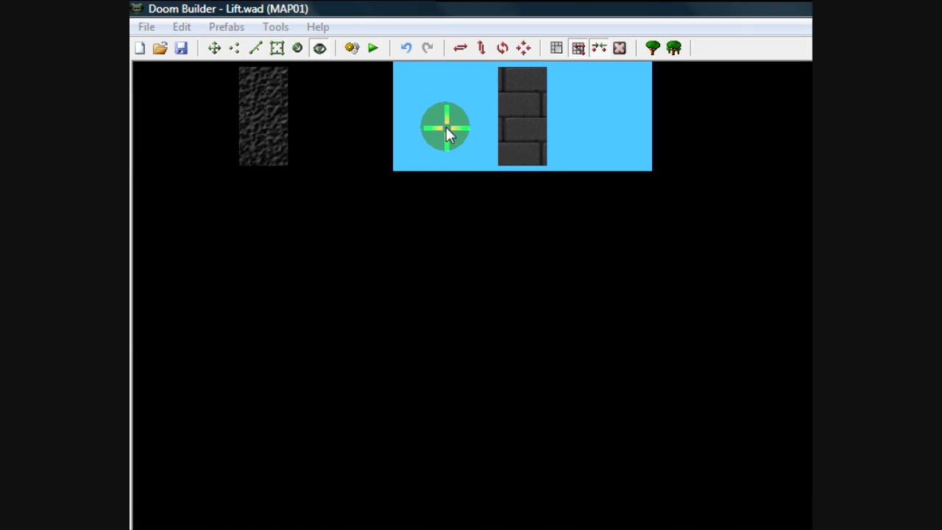
left_click(445, 127)
key("d")
key("e")
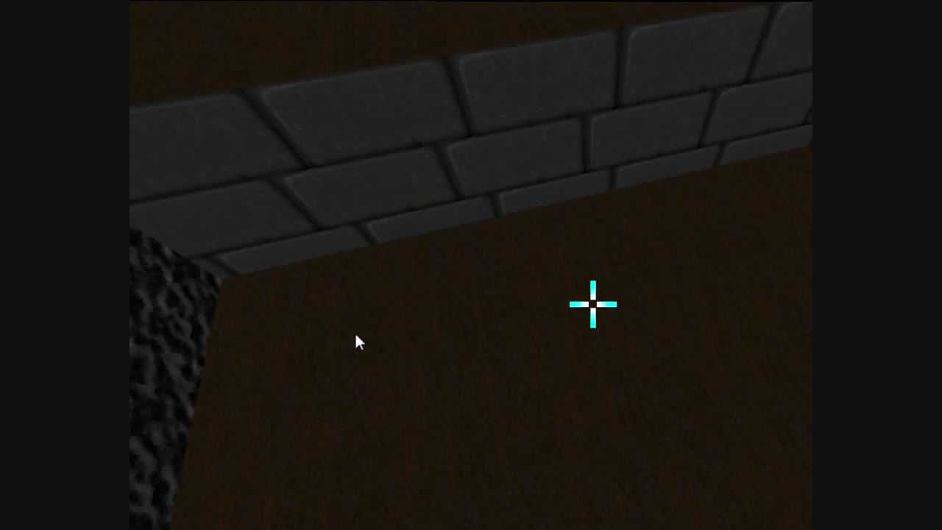
Lower the corner sector's floor to preview the lift's travel, and raise it level with the long ledge again.
key("d")
key("e")
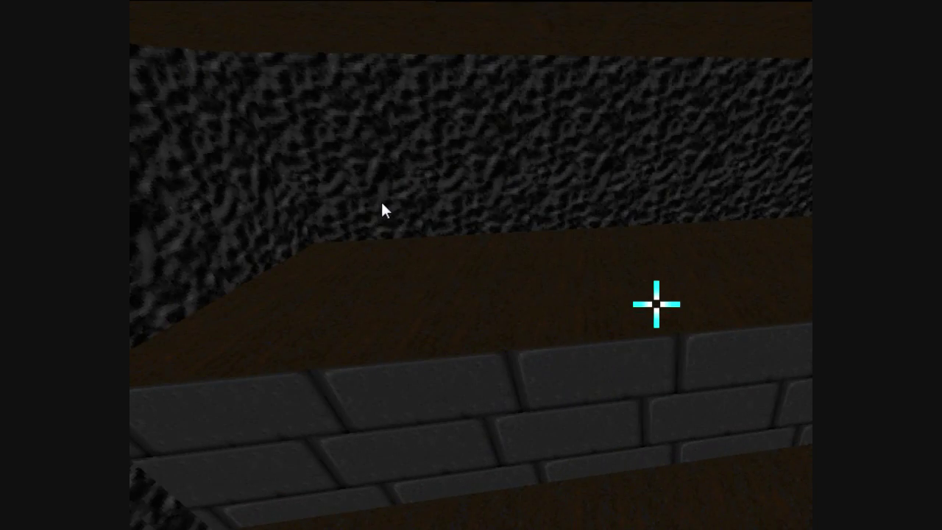
key("s")
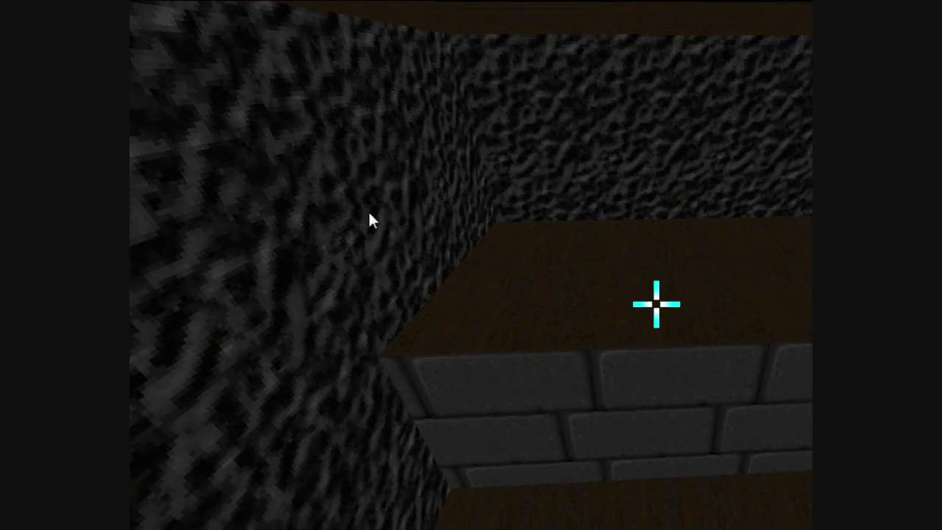
key("e")
scroll(394, 226, "down", 3)
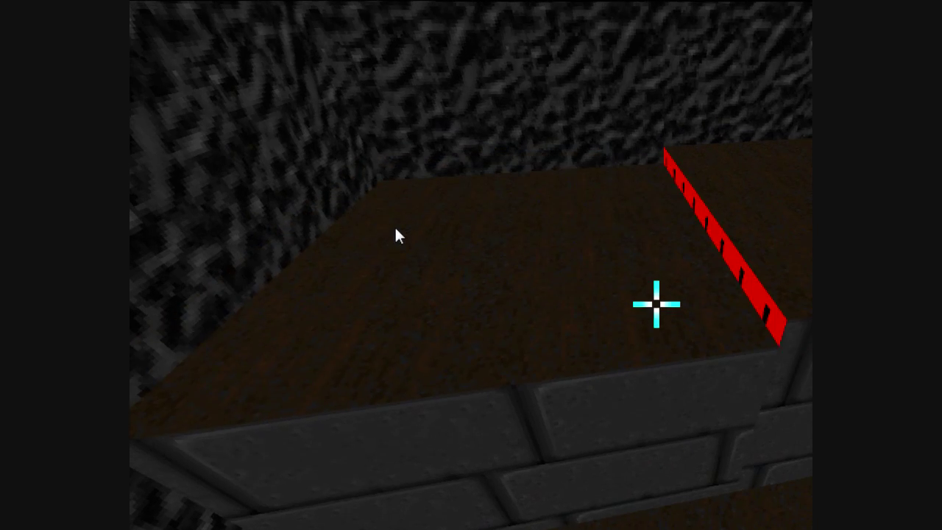
key("e")
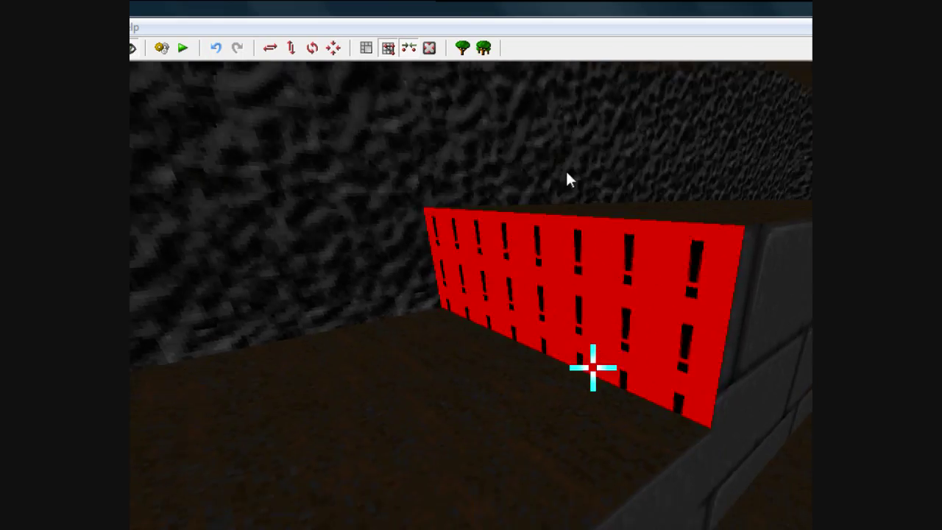
key("d")
key("f")
key("e")
key("s")
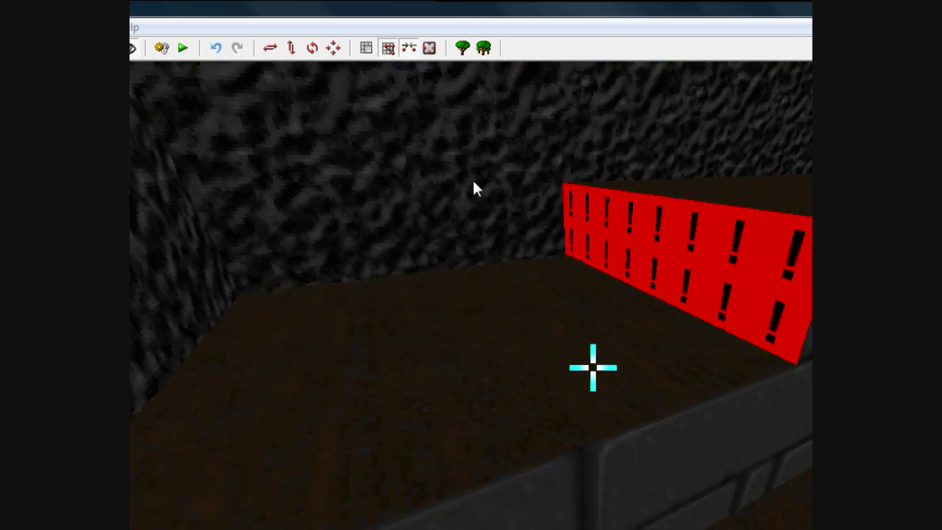
scroll(422, 128, "up", 3)
key("d")
scroll(393, 102, "up", 1)
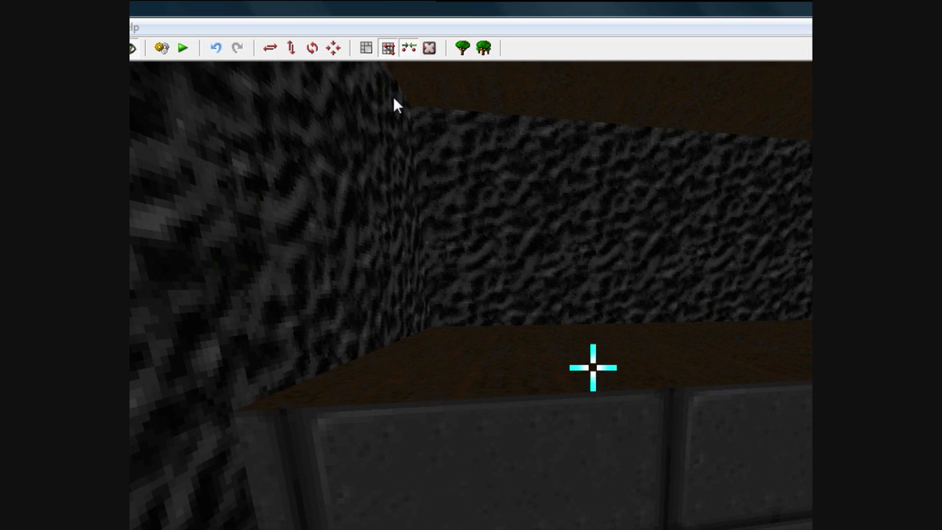
Lower the corner sector's floor and apply the gray brick texture to the exposed side of the long ledge.
scroll(396, 109, "down", 3)
scroll(404, 127, "down", 4)
scroll(417, 147, "up", 5)
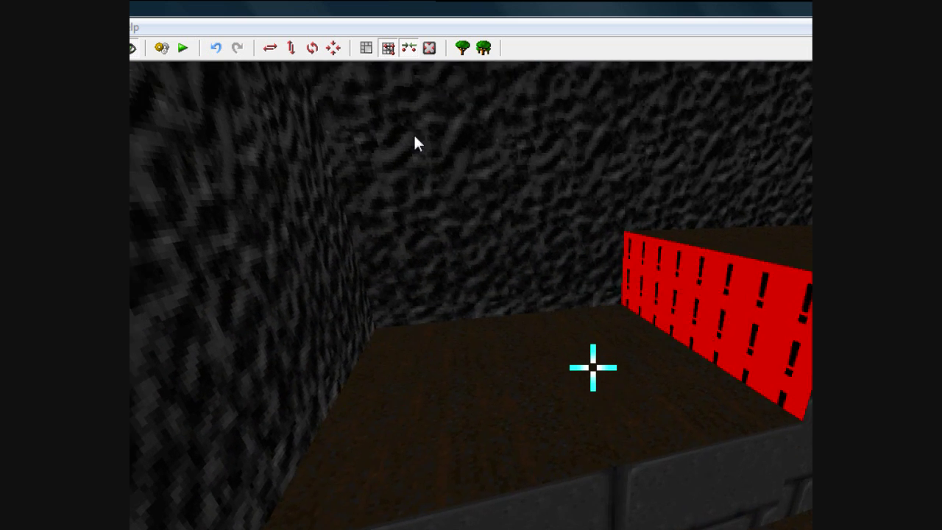
scroll(397, 96, "up", 2)
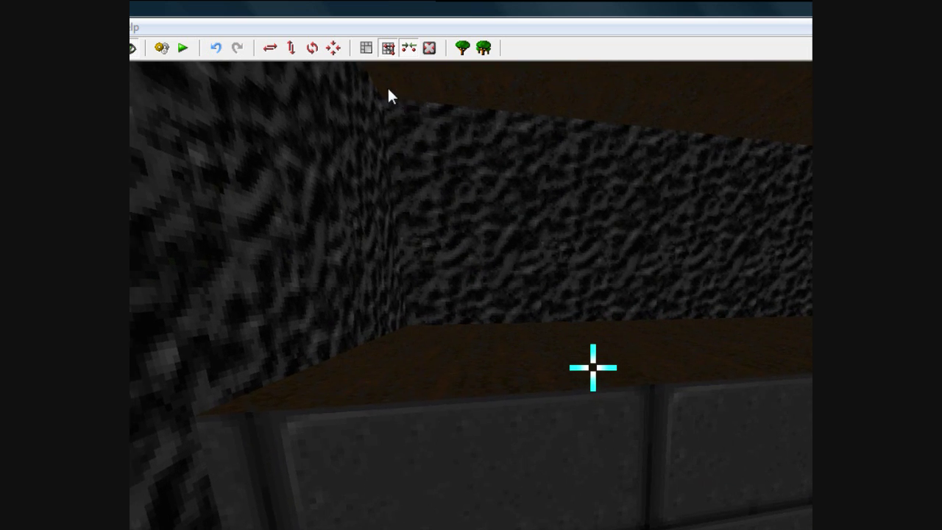
scroll(386, 95, "down", 3)
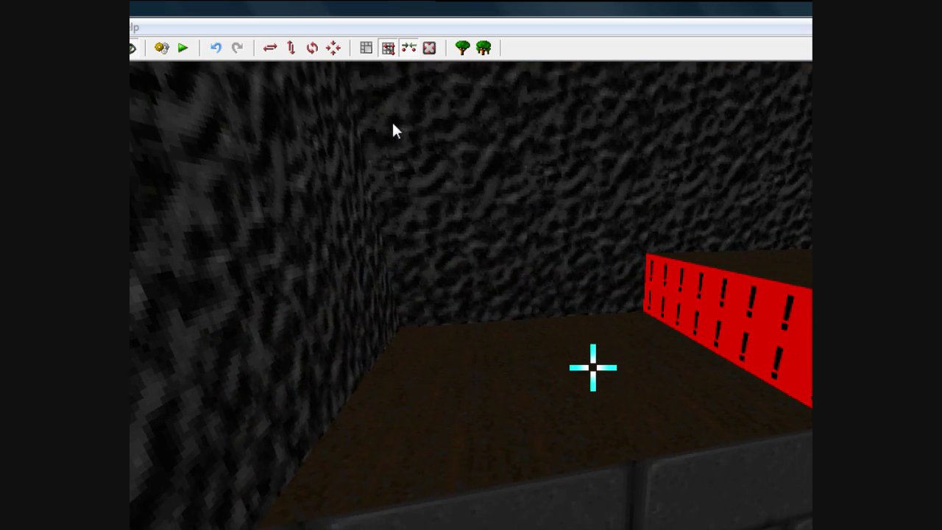
left_click(632, 61)
double_click(425, 130)
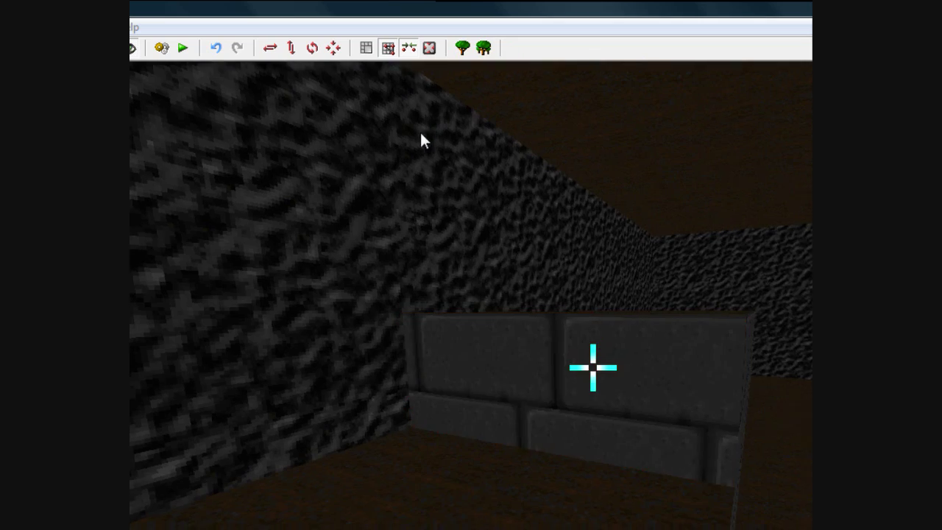
Raise the corner sector's floor back level with the long ledge.
key("d")
key("e")
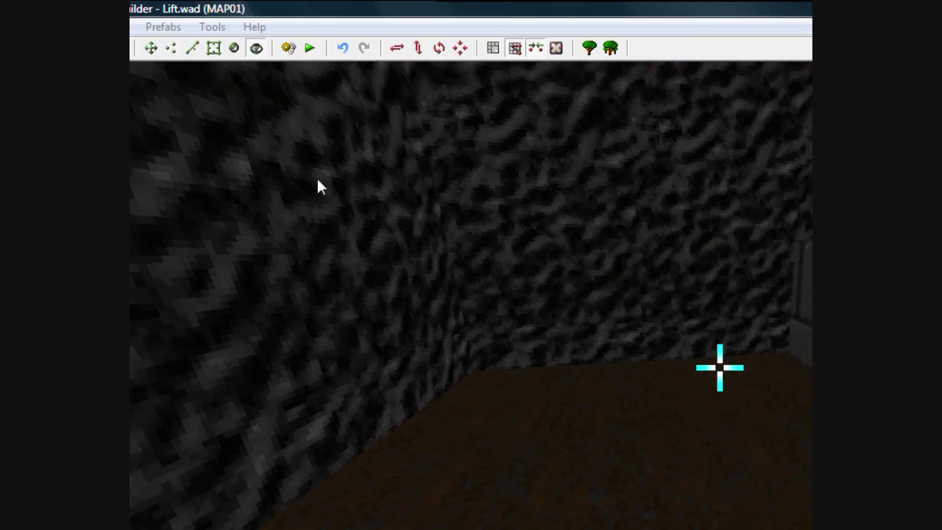
key("d")
scroll(320, 217, "up", 6)
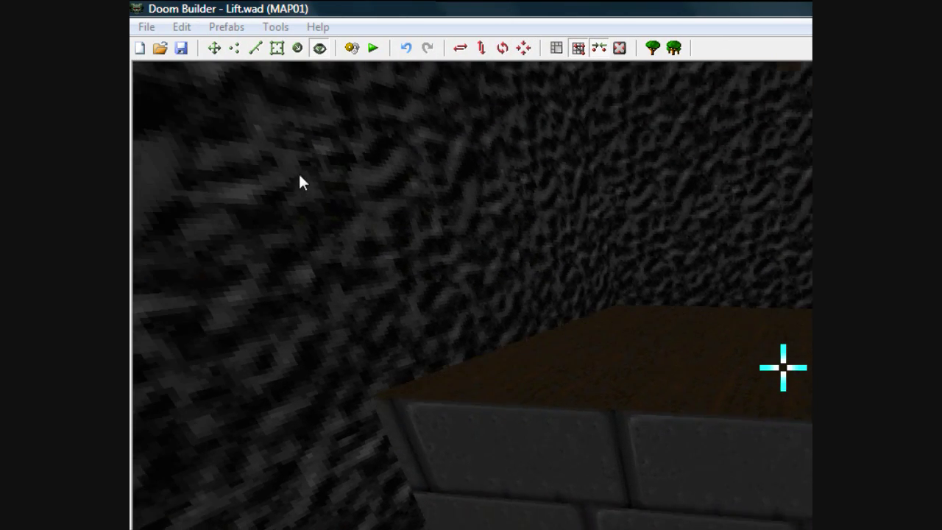
key("d")
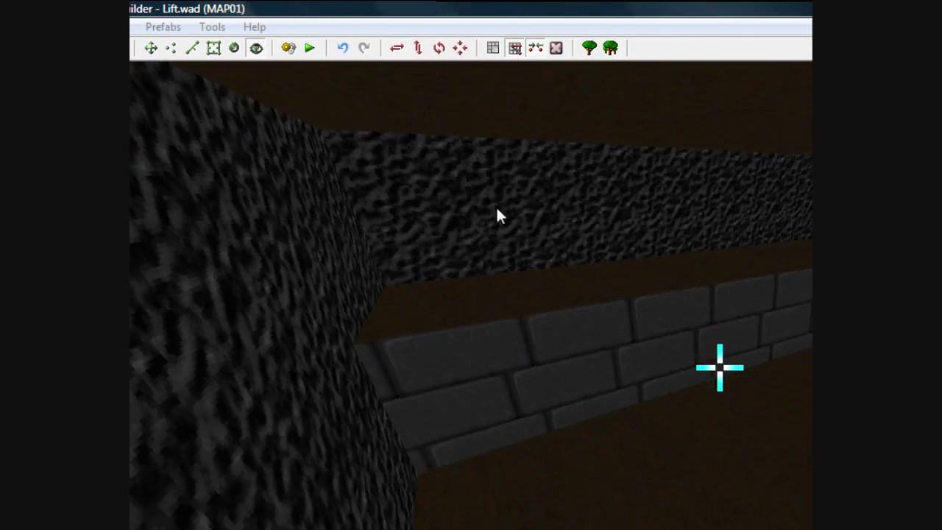
key("e")
key("d")
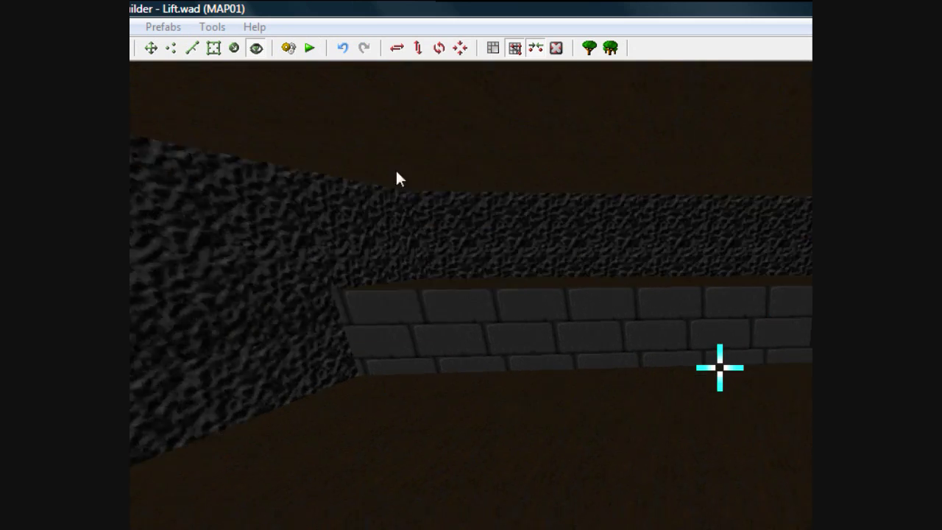
key("e")
key("d")
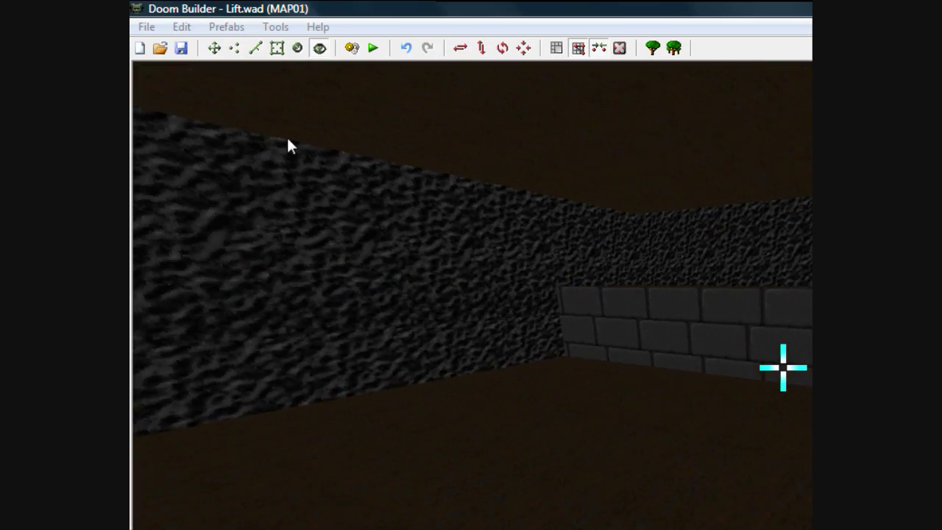
Leave the 3D view and switch the 2D map to vertex editing.
key("e")
key("w")
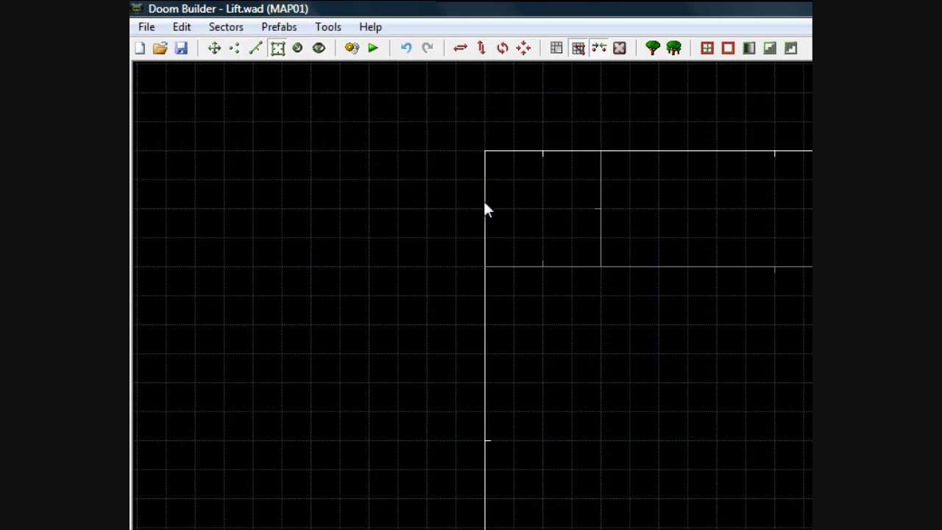
key("Down")
key("Right")
key("Right")
key("Right")
key("Left")
key("Left")
key("Left")
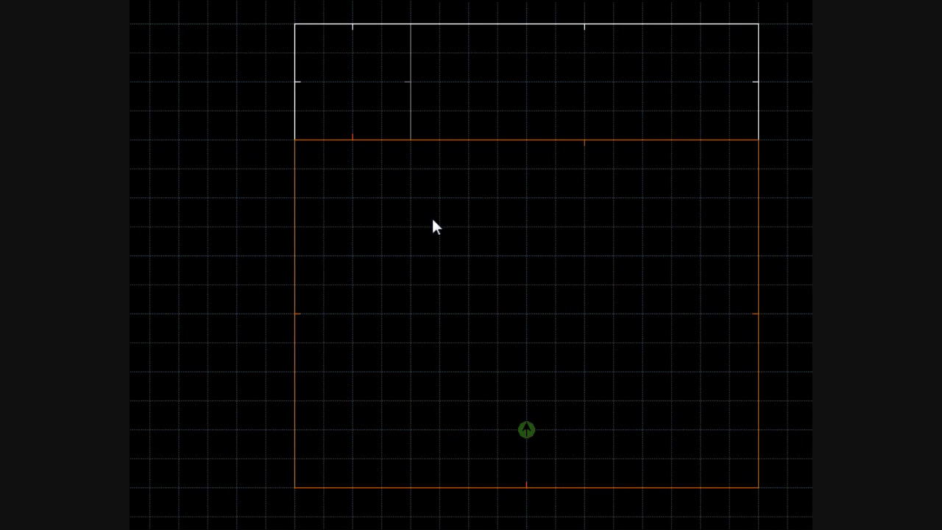
key("t")
key("v")
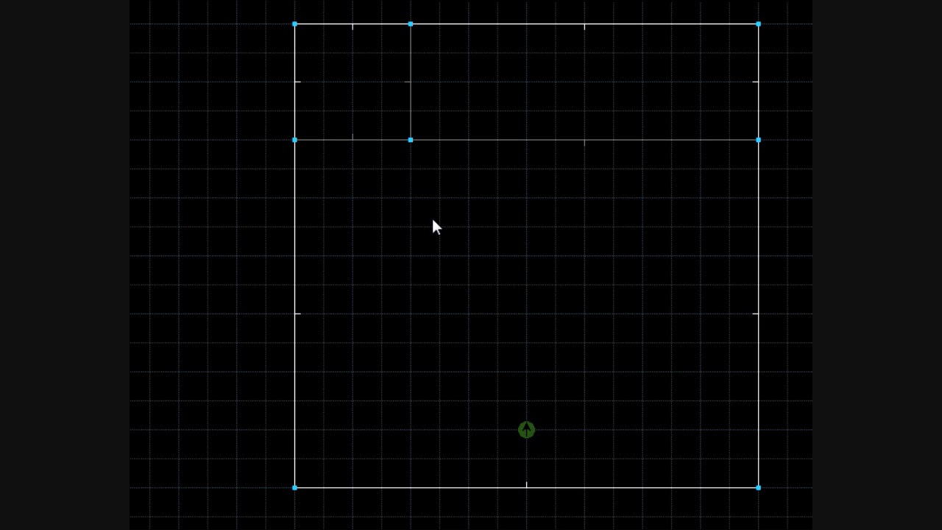
Draw a separate diagonal line about 160 units long in the main room, just below the corner sector.
key("Up")
key("Down")
key("Down")
key("Up")
key("Up")
key("Down")
left_click(356, 247)
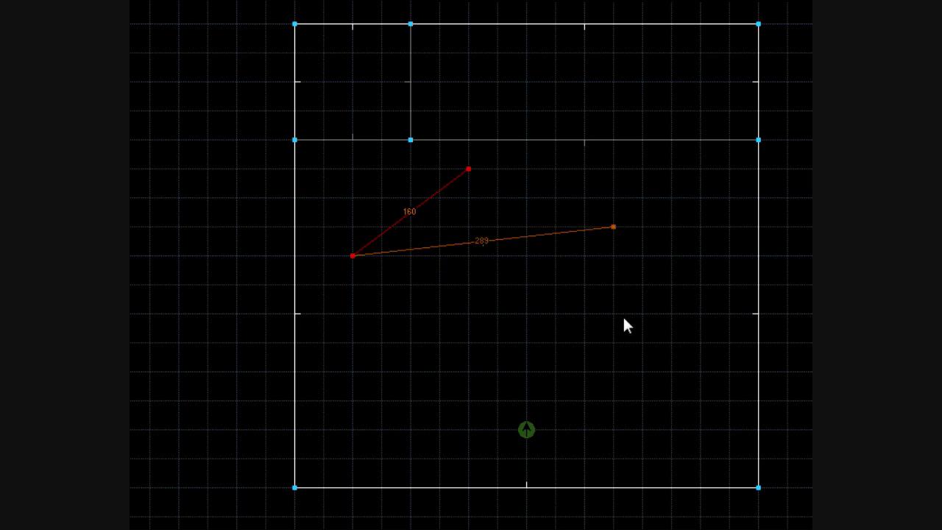
right_click(597, 244)
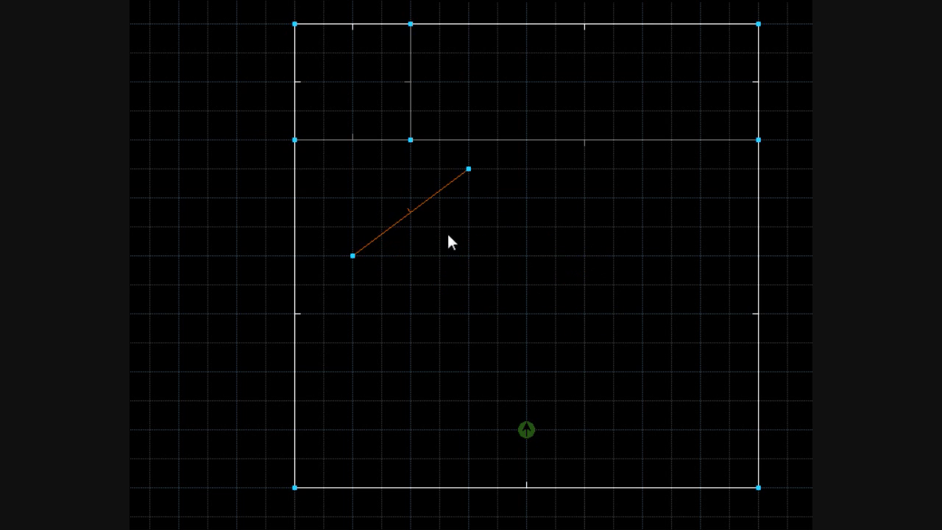
Move the diagonal line's lower vertex onto the room's west wall, six grid squares below the corner sector.
key("Left")
scroll(417, 265, "up", 1)
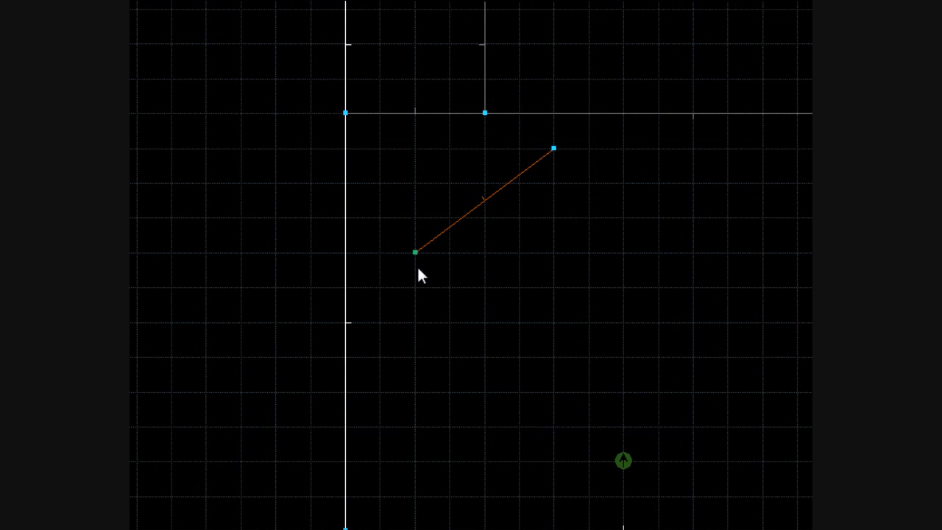
scroll(412, 276, "up", 1)
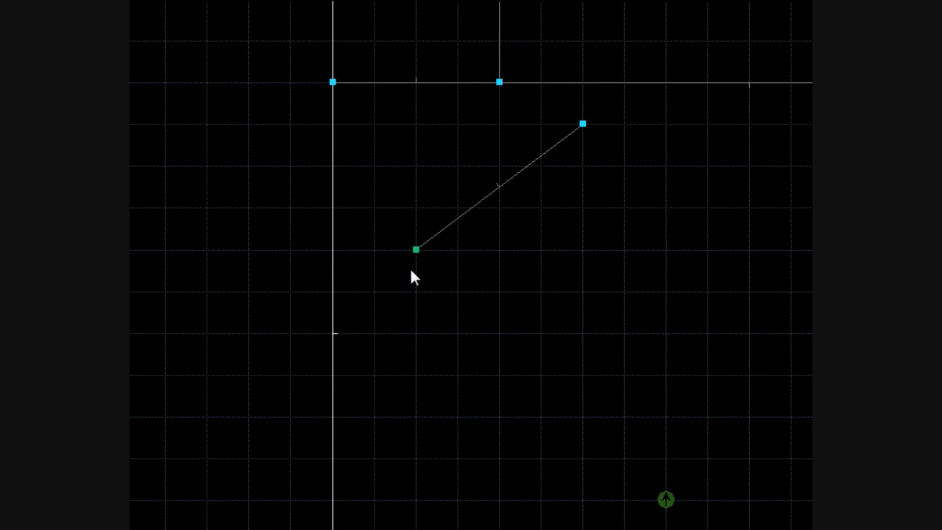
scroll(411, 276, "up", 1)
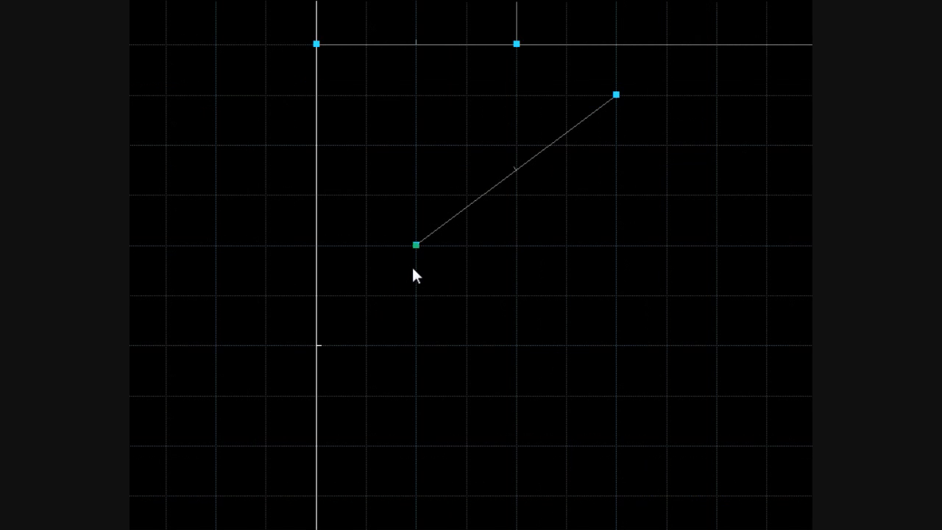
right_click_drag(423, 242, 355, 272)
left_click_drag(355, 280, 335, 297)
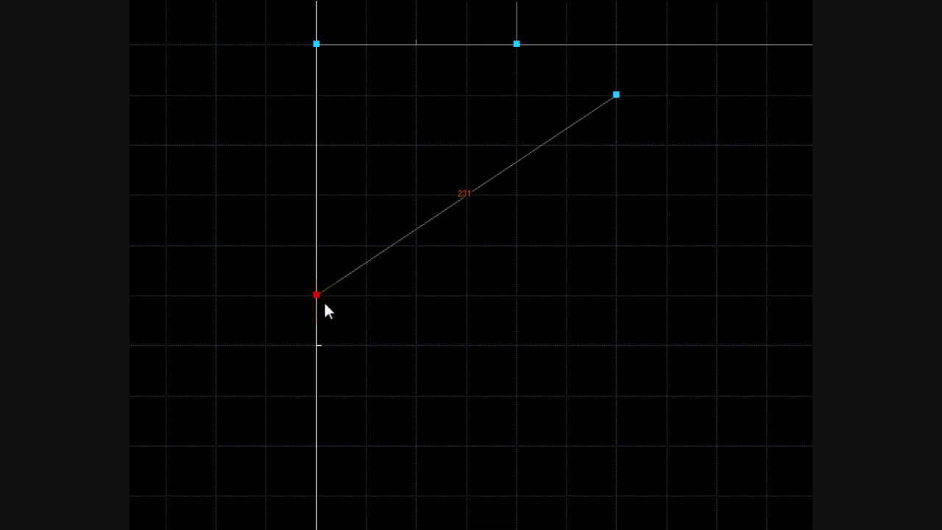
mouse_move(324, 305)
left_mouse_down()
mouse_move(323, 327)
mouse_move(337, 317)
left_mouse_up()
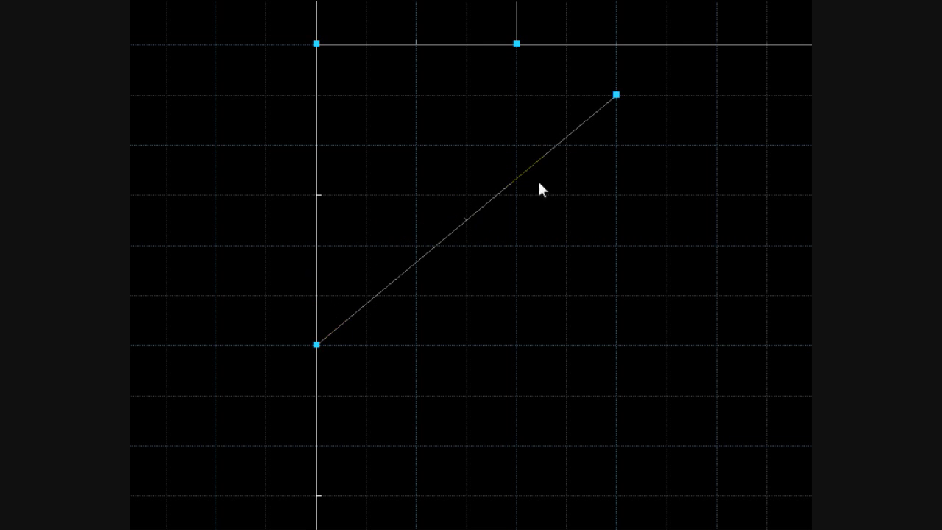
Move the diagonal line's upper vertex onto the ledge's front line, three grid squares east of the corner sector.
scroll(539, 183, "up", 1)
mouse_move(619, 161)
left_click_drag(619, 160, 658, 132)
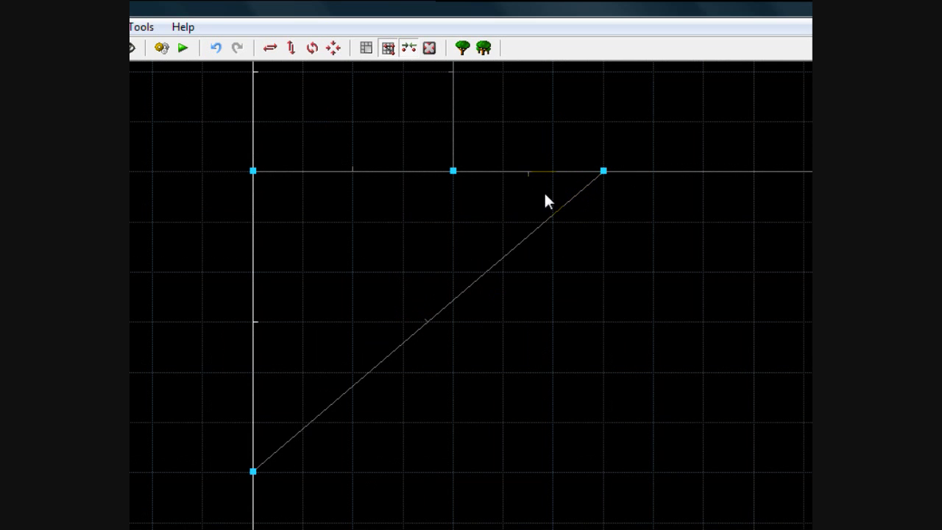
scroll(473, 247, "down", 3)
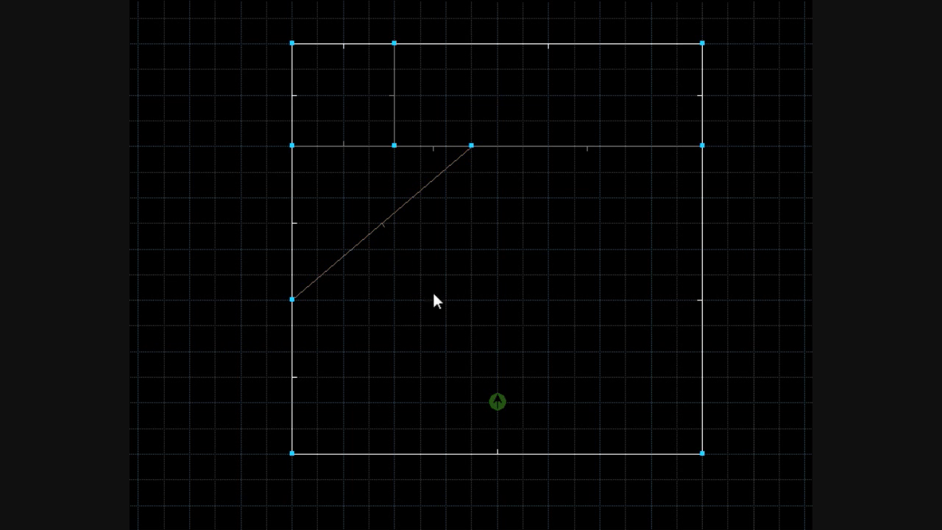
Set the sector tag of the diagonal line to 1.
scroll(373, 234, "up", 5)
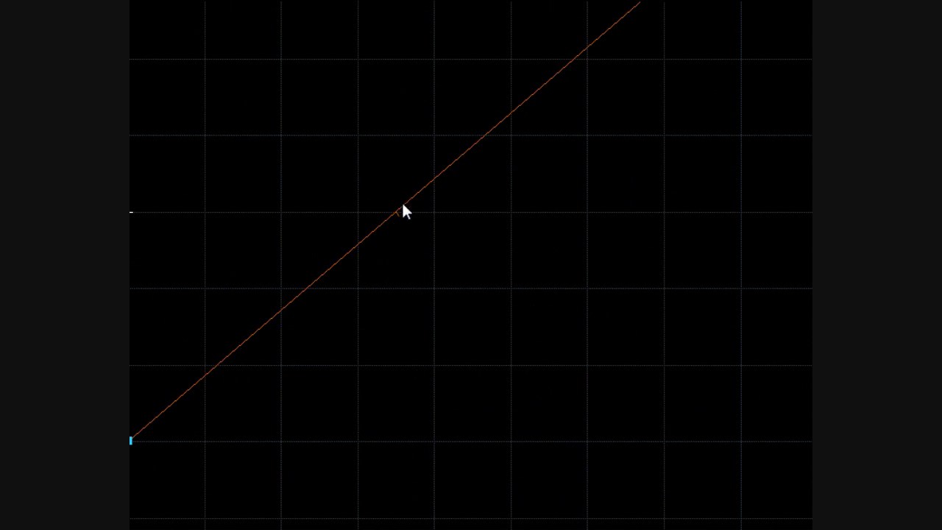
scroll(412, 236, "down", 7)
scroll(412, 236, "up", 3)
right_click(412, 226)
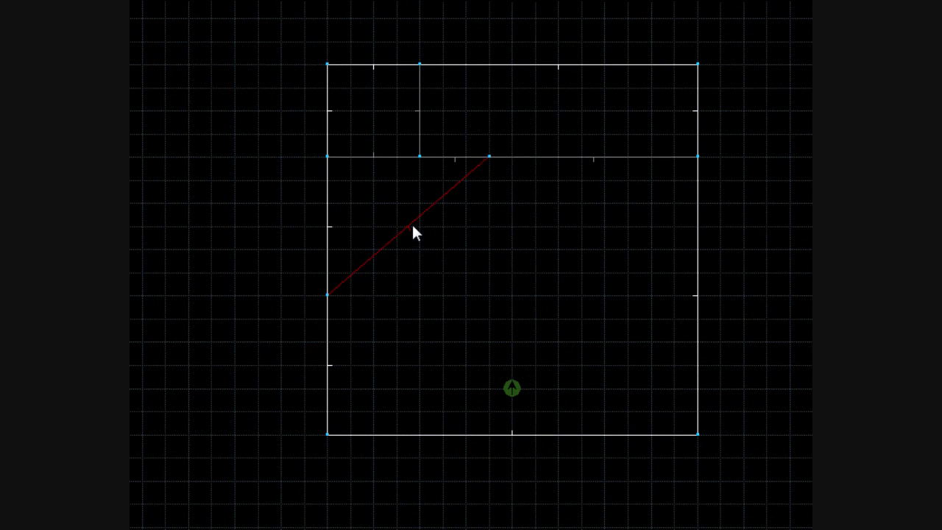
left_click(447, 243)
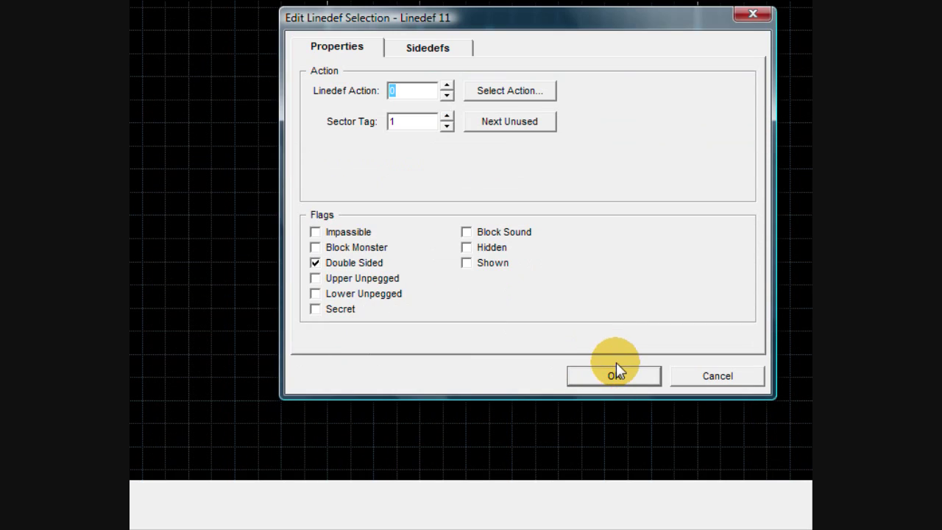
left_click(615, 374)
Assign sector tag 1 to the corner lift sector.
key("t")
key("s")
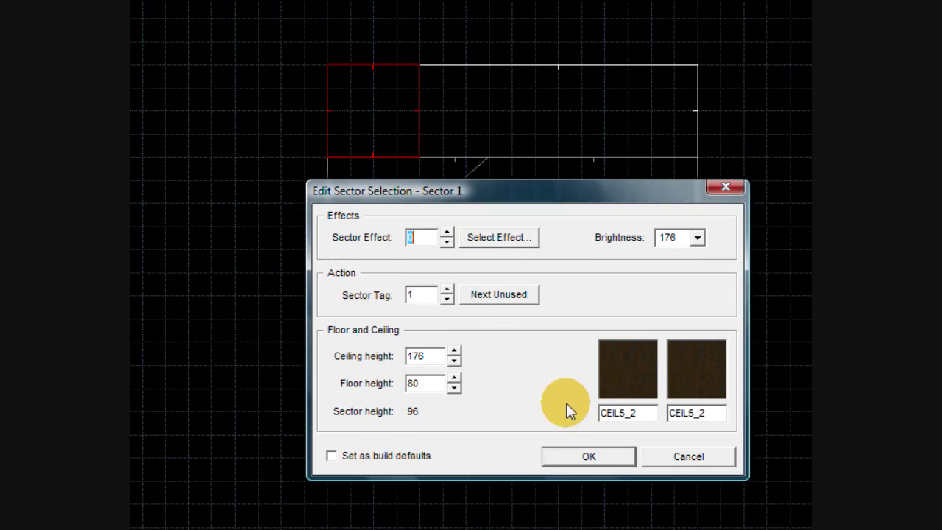
left_click(589, 519)
right_click(378, 183)
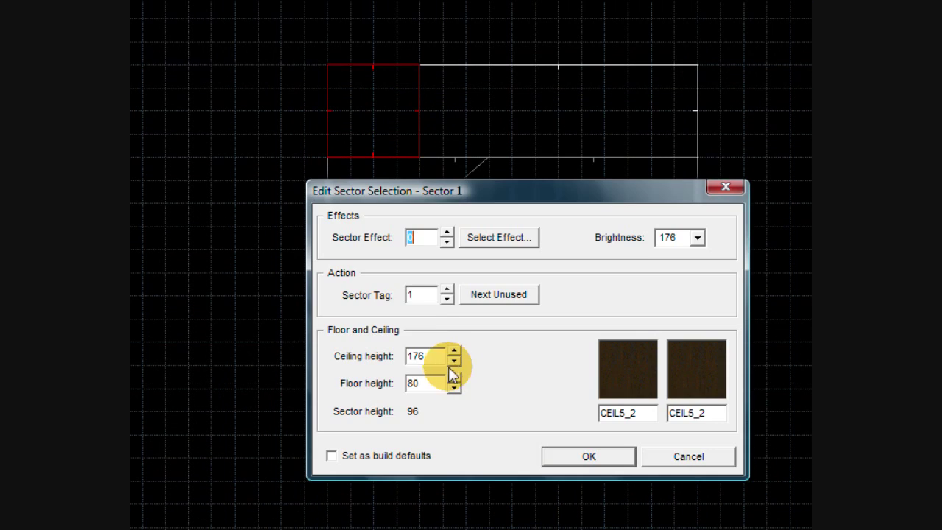
left_click(582, 385)
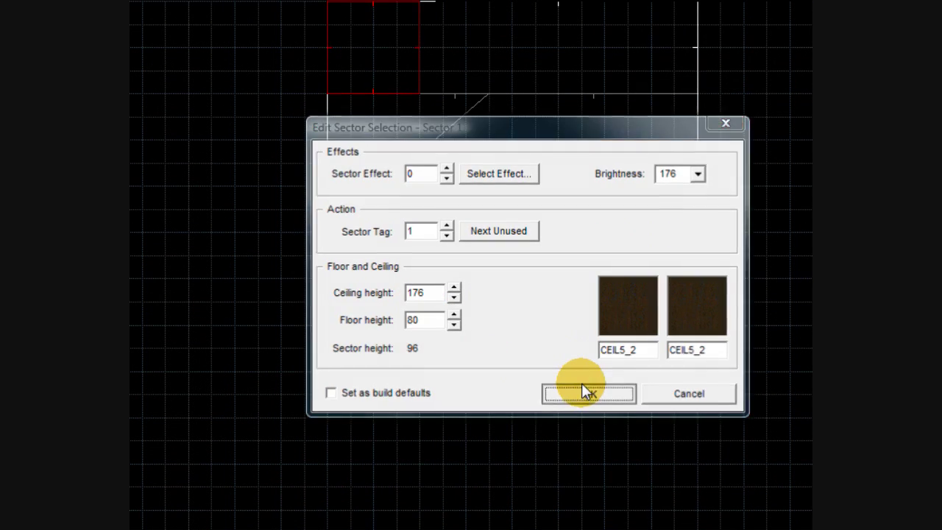
left_click(585, 391)
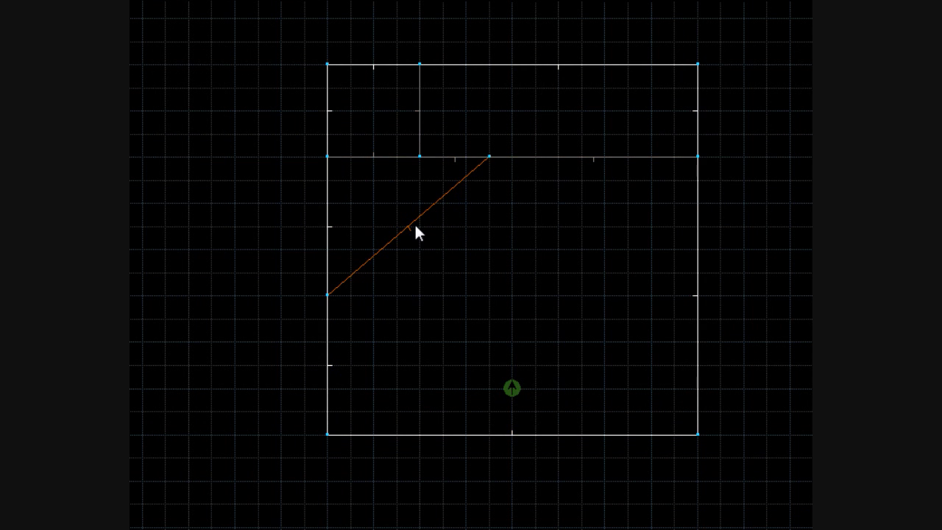
Give the diagonal line the action WR Lift Lower Wait Raise (fast) (120).
right_click(437, 207)
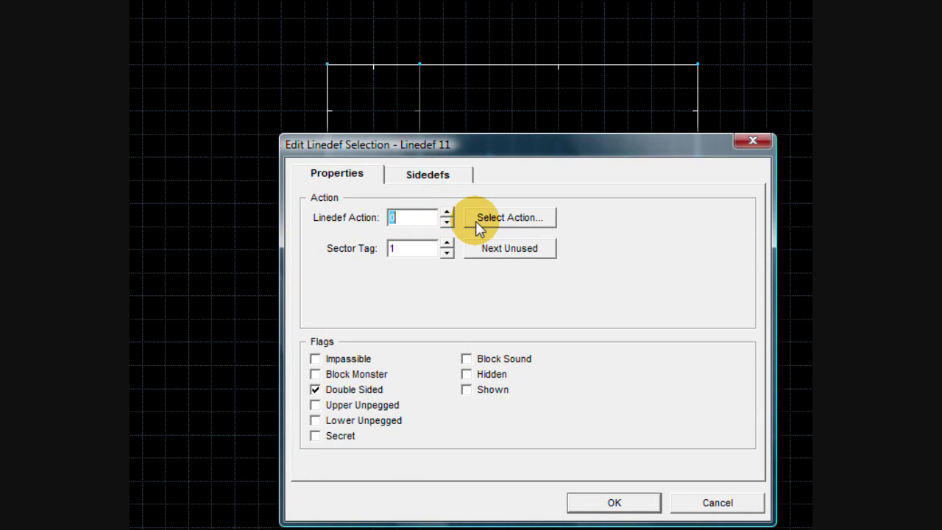
left_click(477, 220)
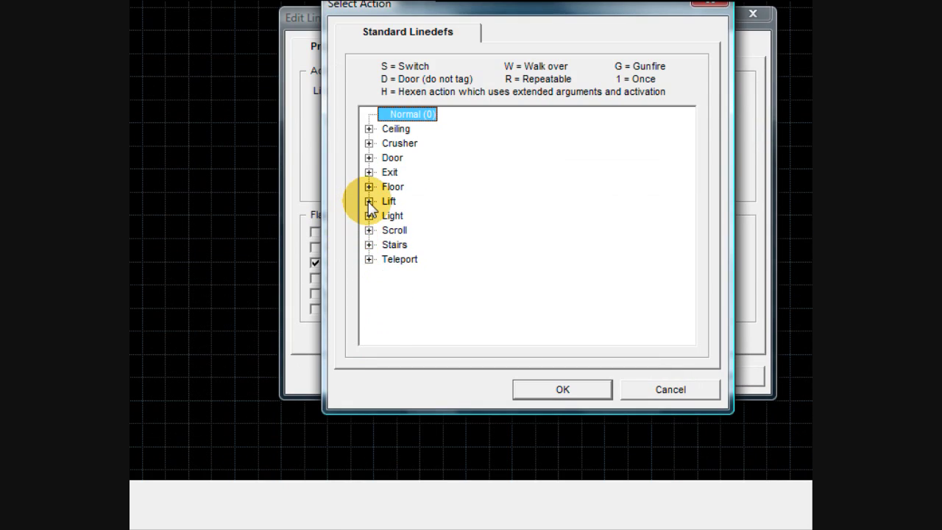
left_click(369, 201)
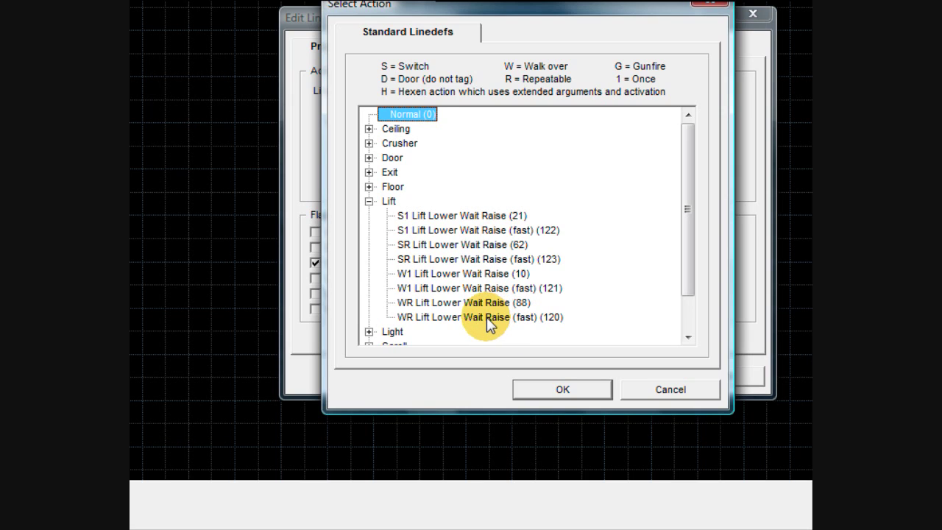
left_click(488, 318)
left_click(560, 392)
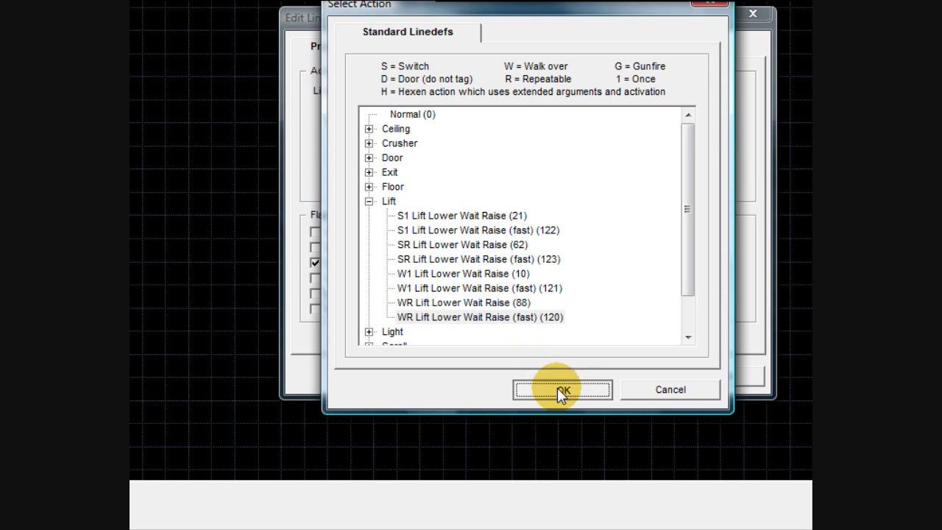
left_click(596, 375)
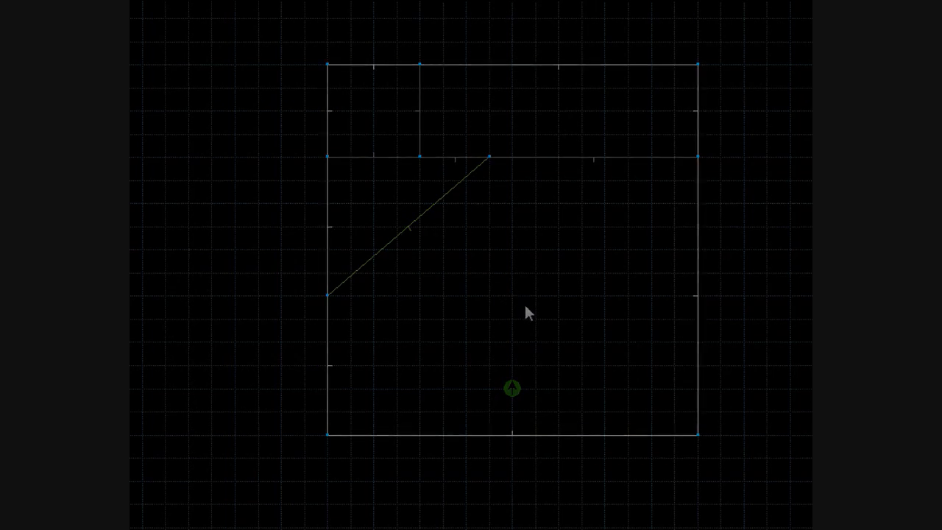
Play-test the map in Doom by walking across the diagonal trigger line and riding the lift up to the ledge.
key("w")
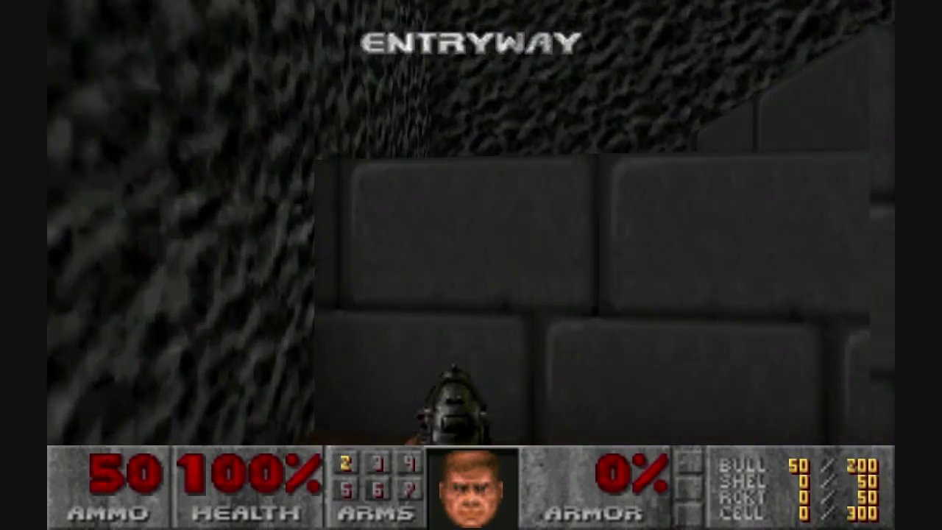
key("w")
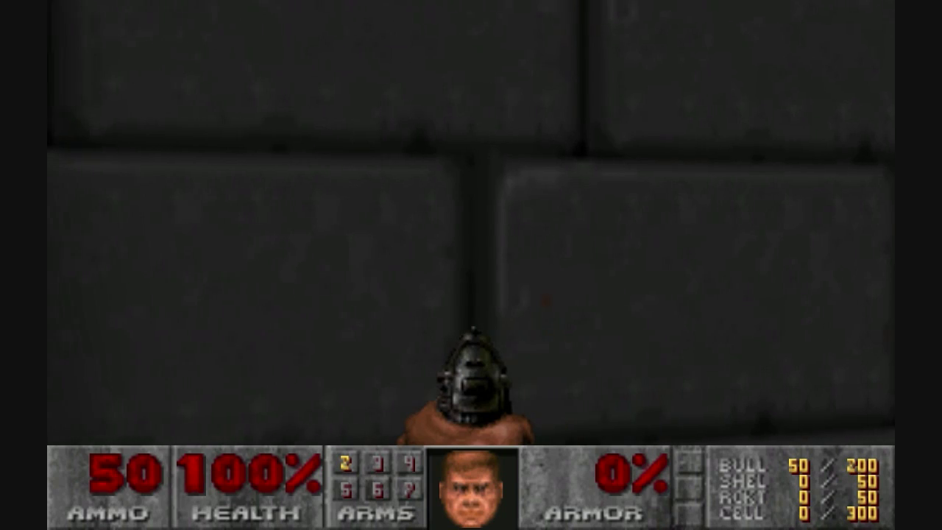
key("space")
key("w")
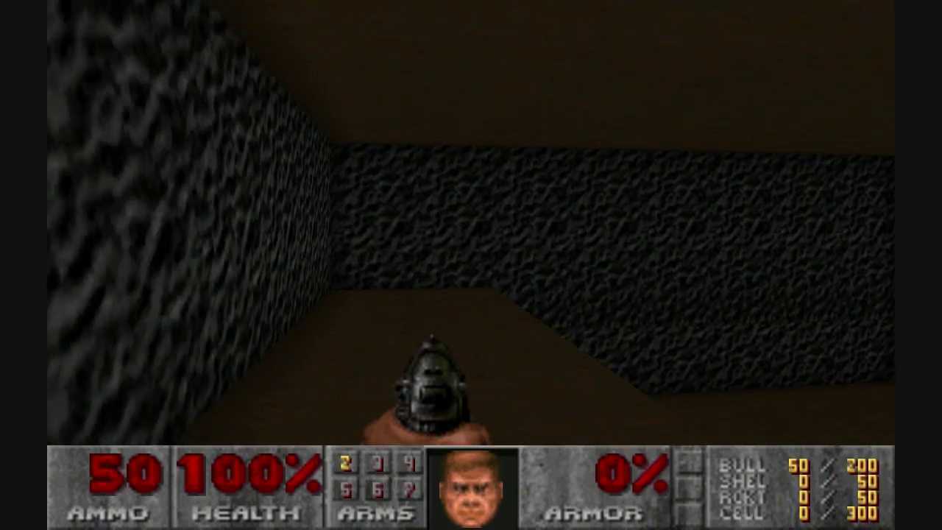
key("w")
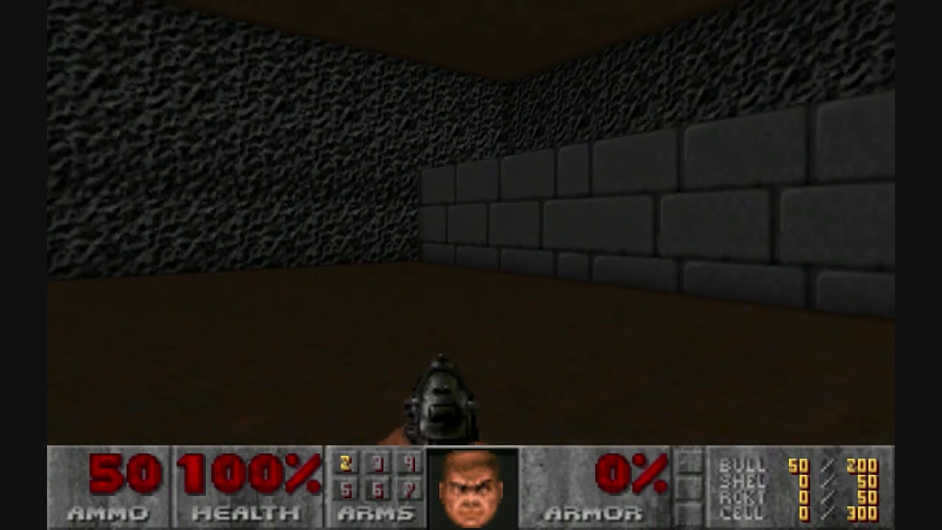
key("w")
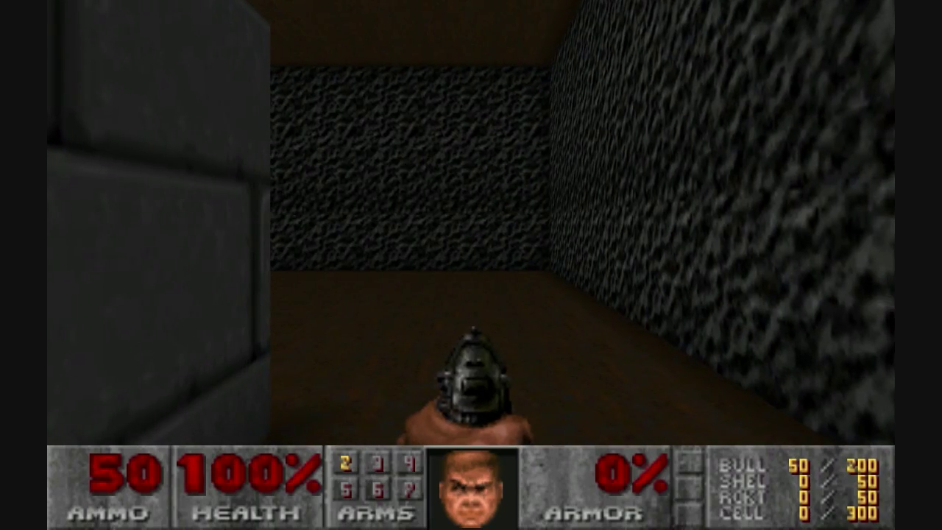
key("Up")
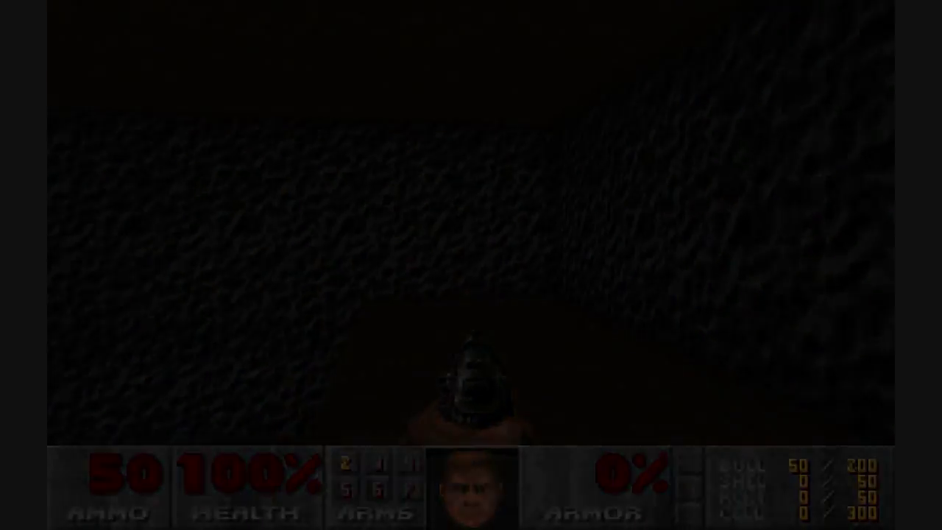